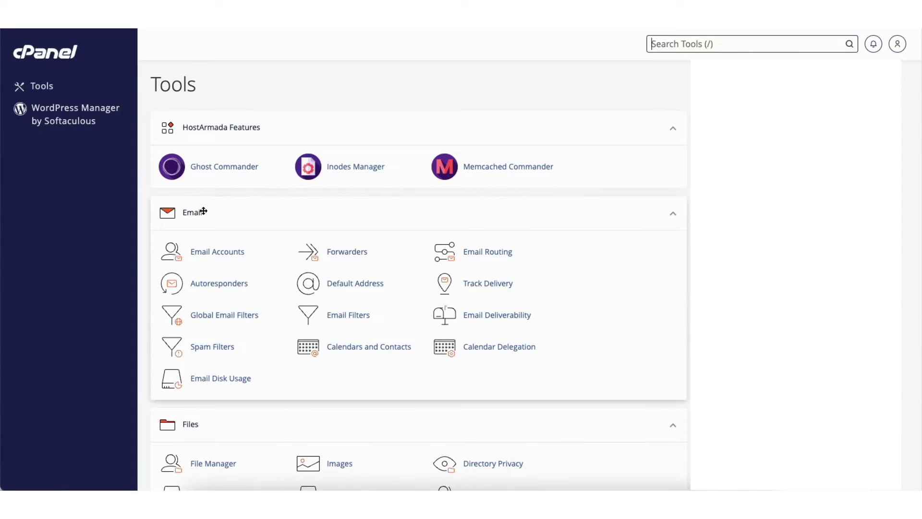
- Open Email Accounts and bring up the mail client setup for the info mailbox
click(208, 251)
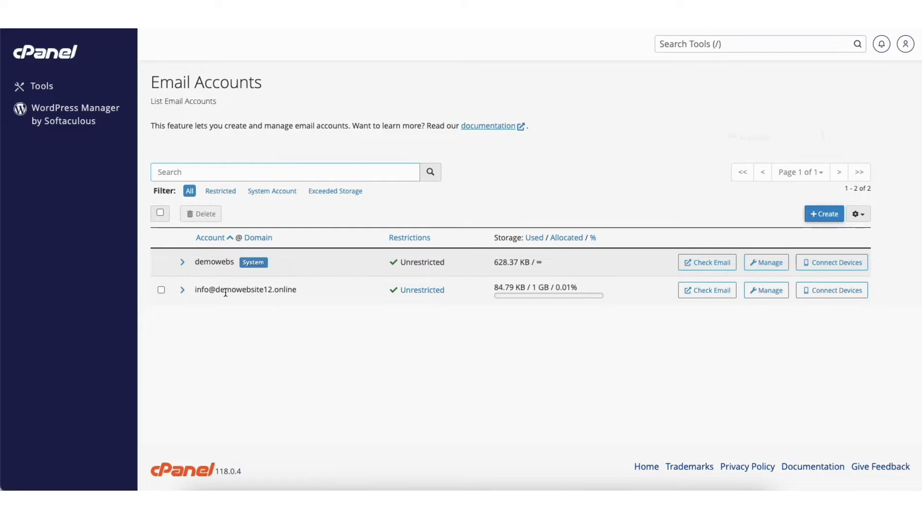
click(832, 295)
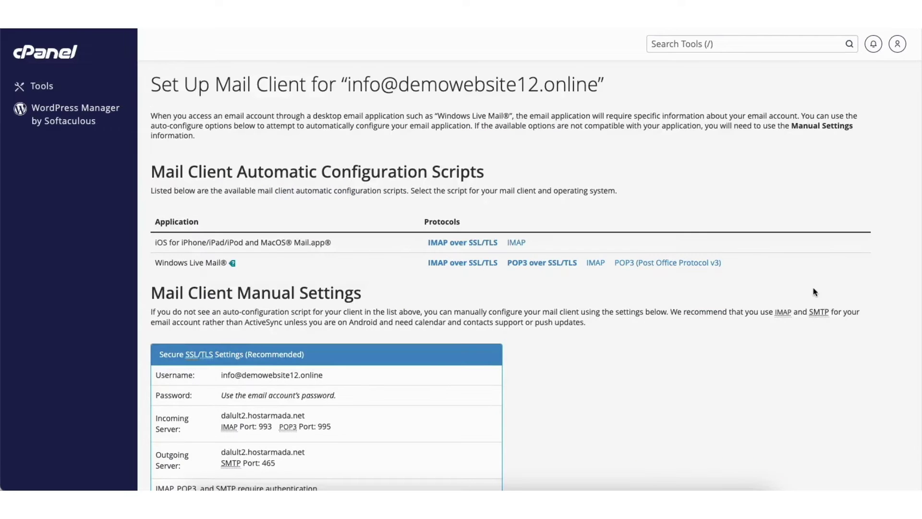
- Copy the info mailbox's SSL/TLS manual settings into a new note, then return to cPanel Tools
scroll(163, 205, down, 4)
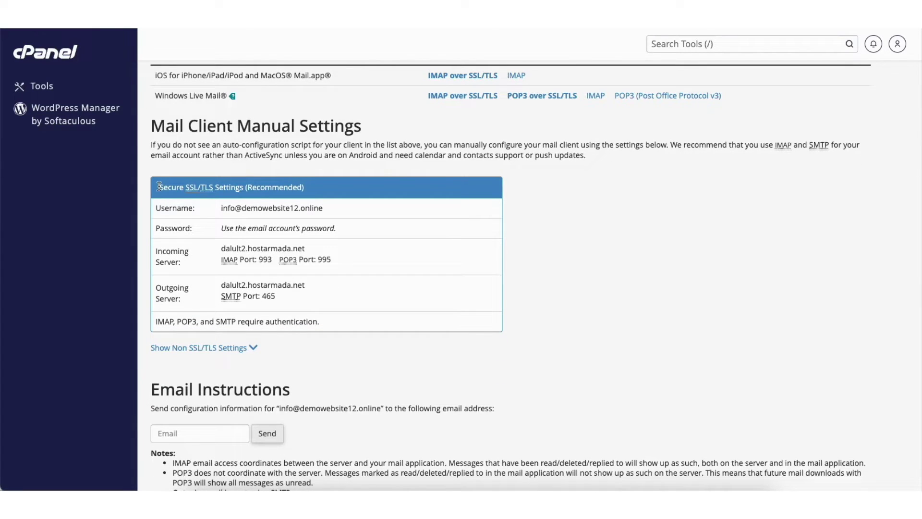
drag(159, 187, 351, 327)
key(super+c)
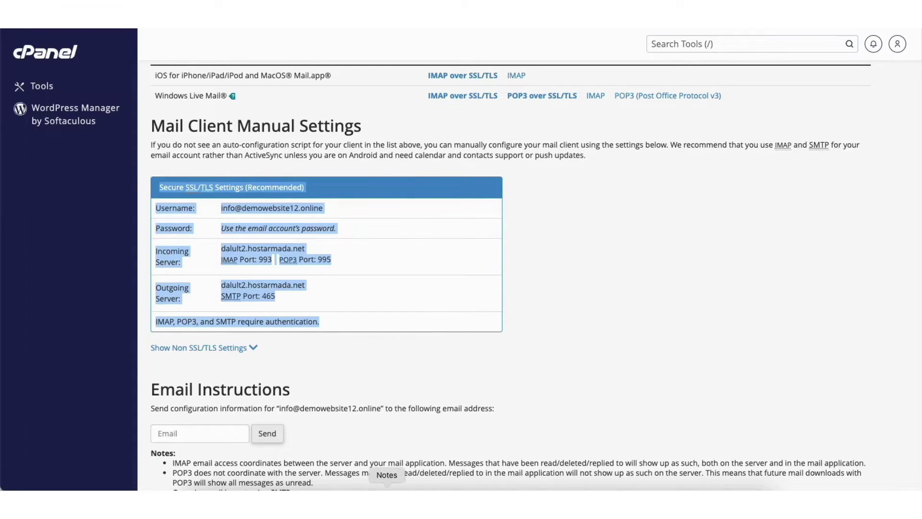
click(387, 495)
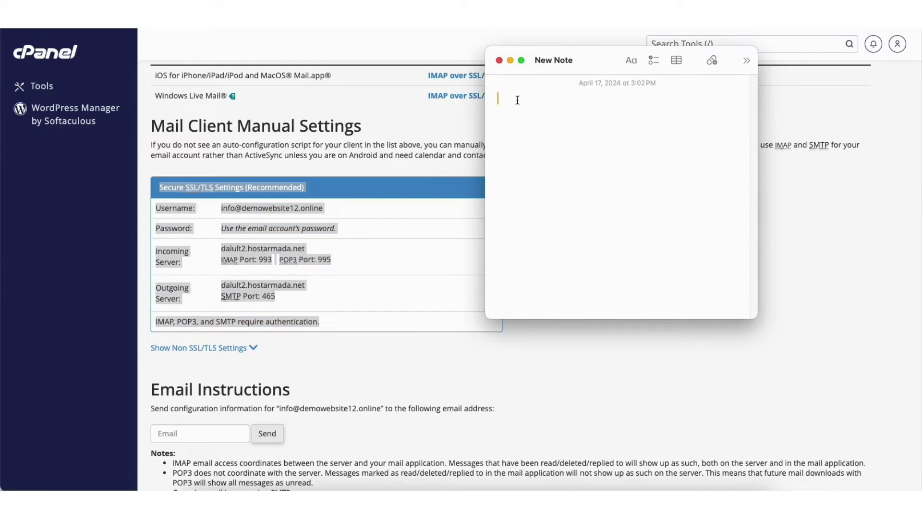
key(super+v)
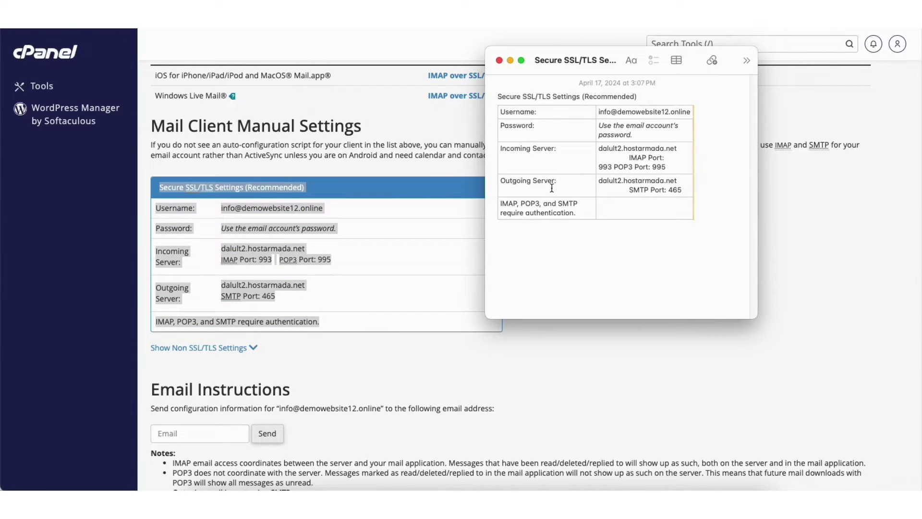
key(super+w)
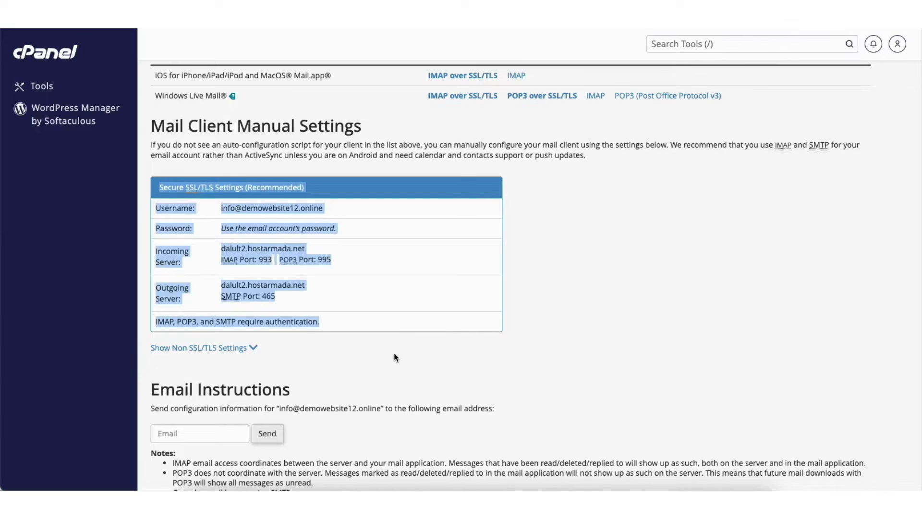
click(396, 357)
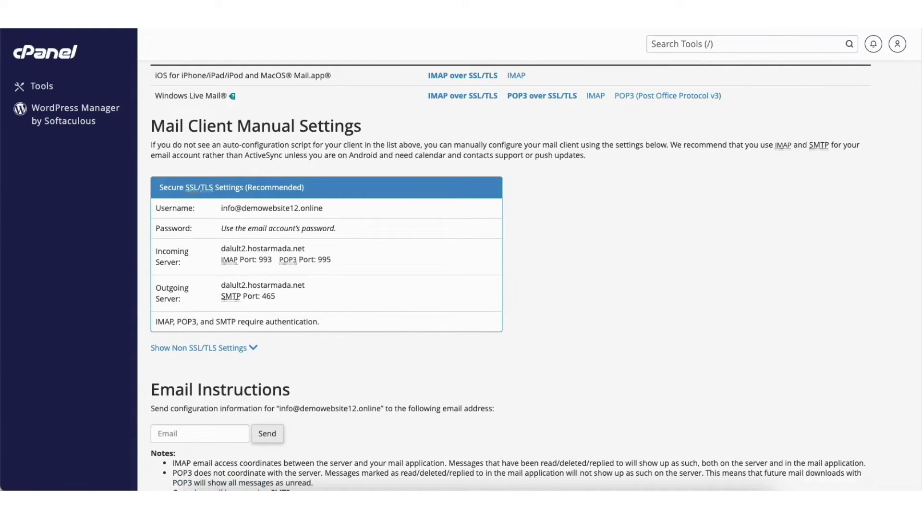
key(super+bracketleft)
key(super+bracketleft)
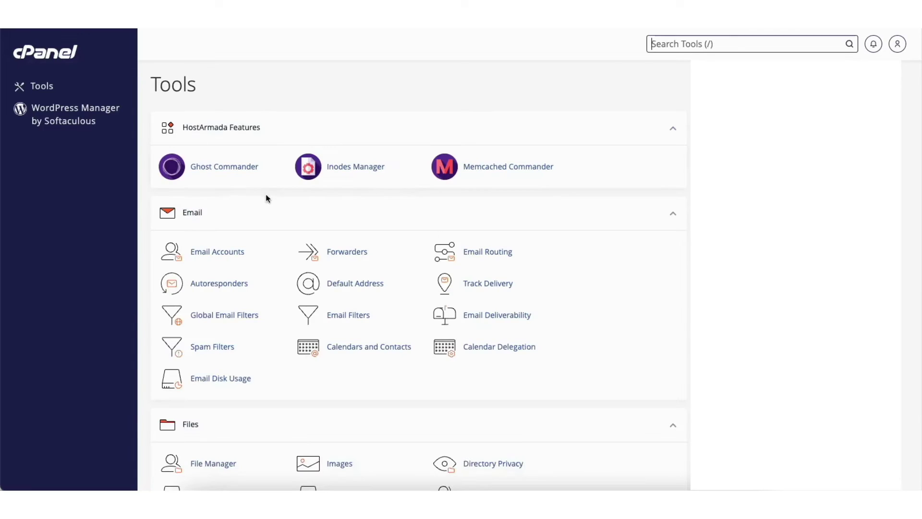
click(267, 197)
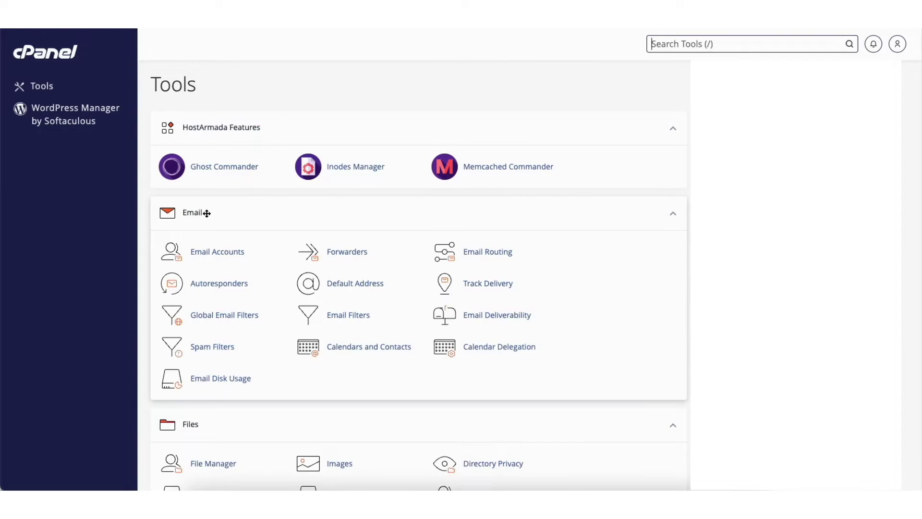
click(352, 253)
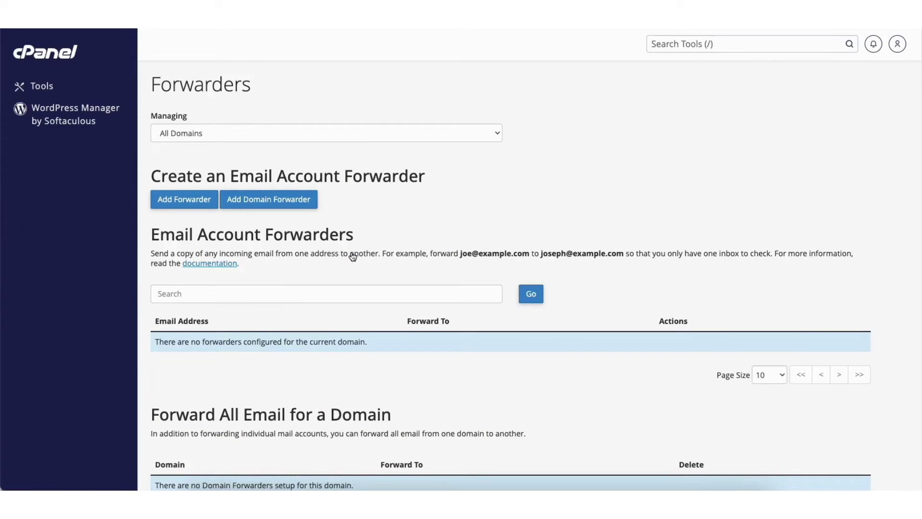
click(185, 202)
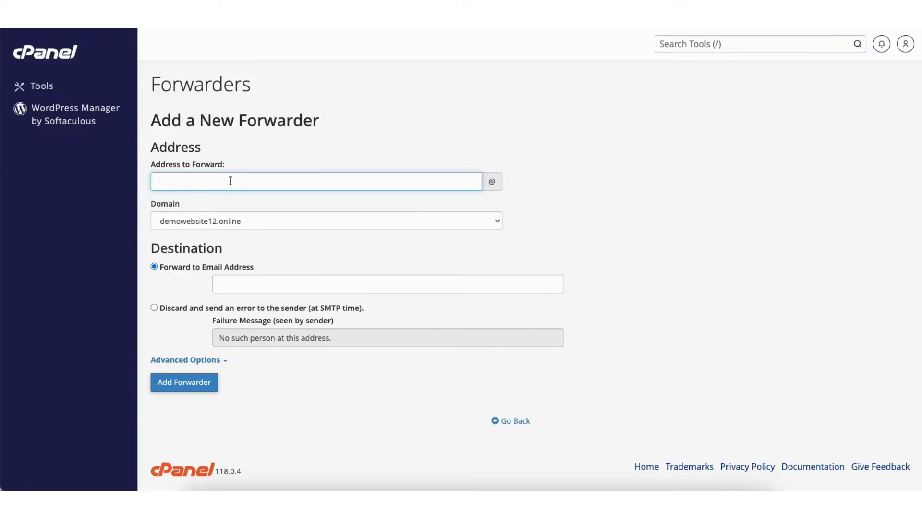
click(365, 224)
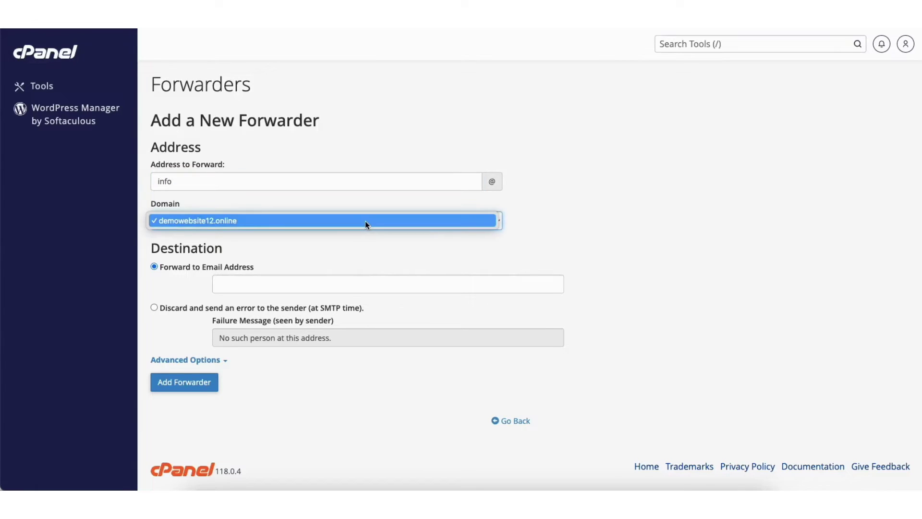
click(365, 222)
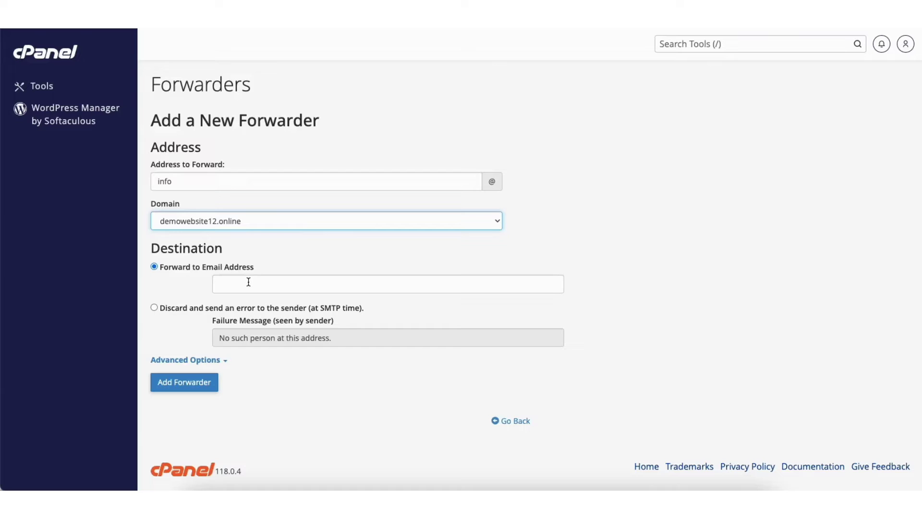
click(248, 282)
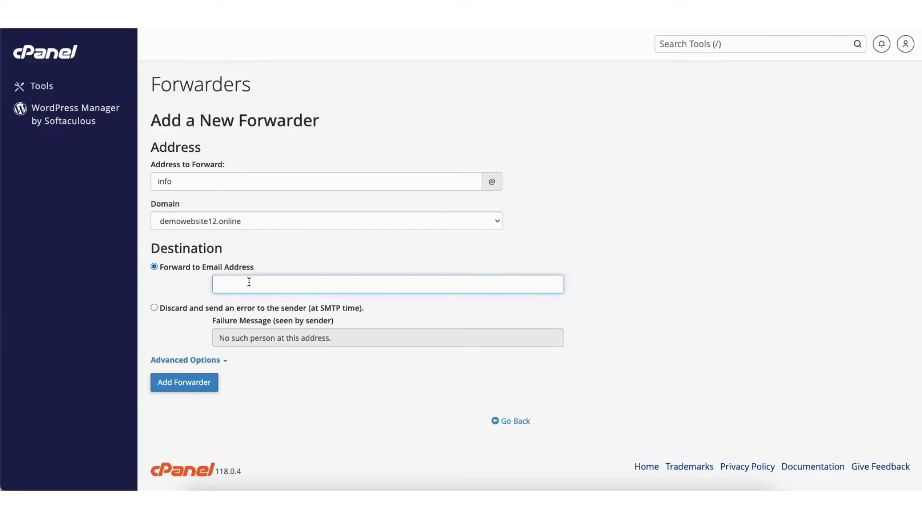
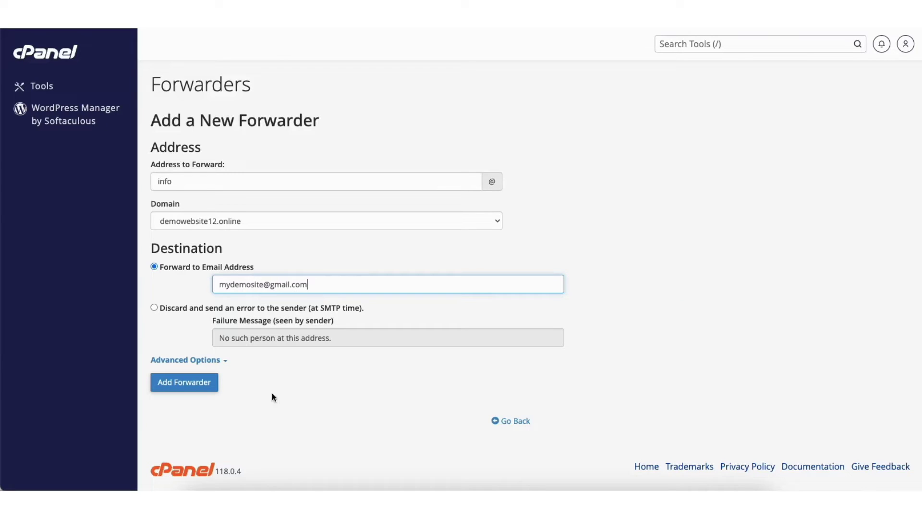
click(174, 385)
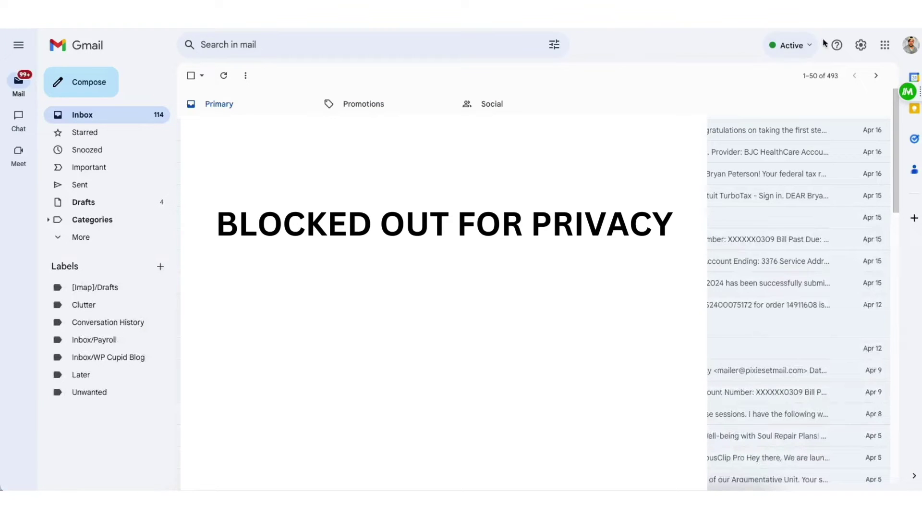
- In Gmail's Accounts and Import settings, start adding another address to send mail from
click(861, 46)
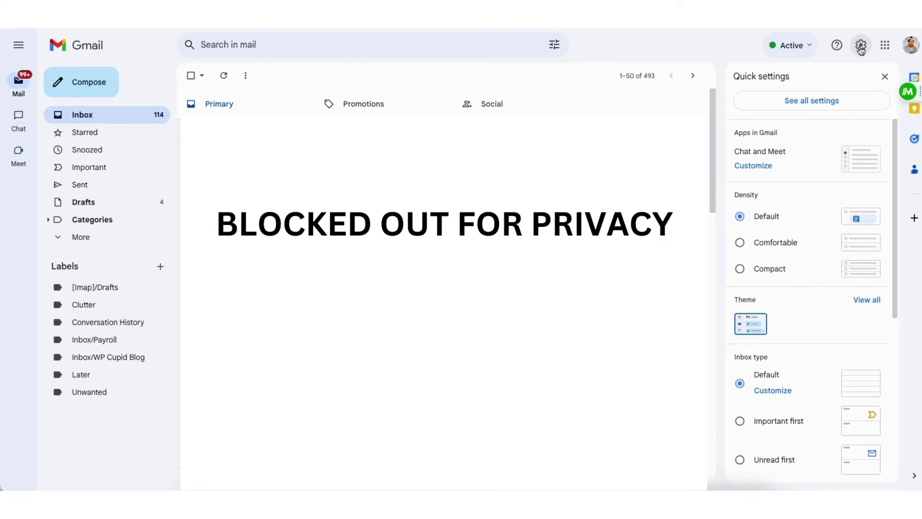
click(810, 103)
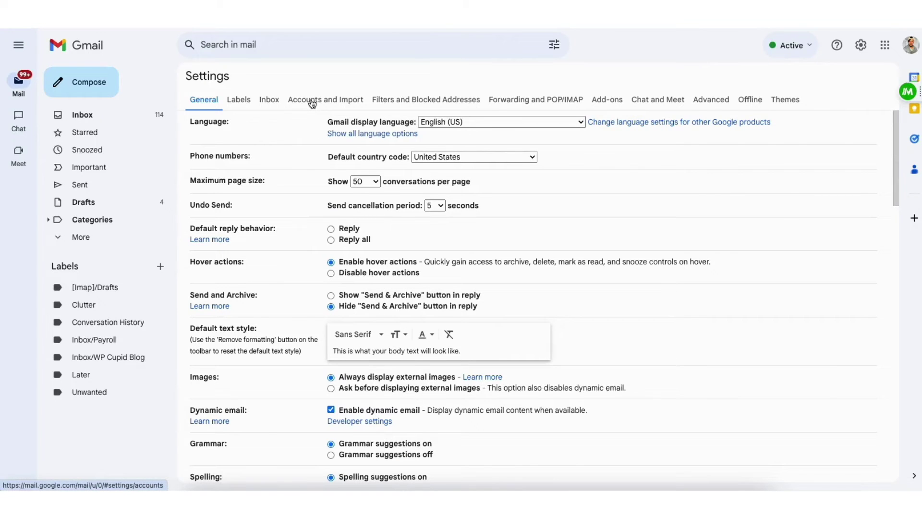
click(312, 100)
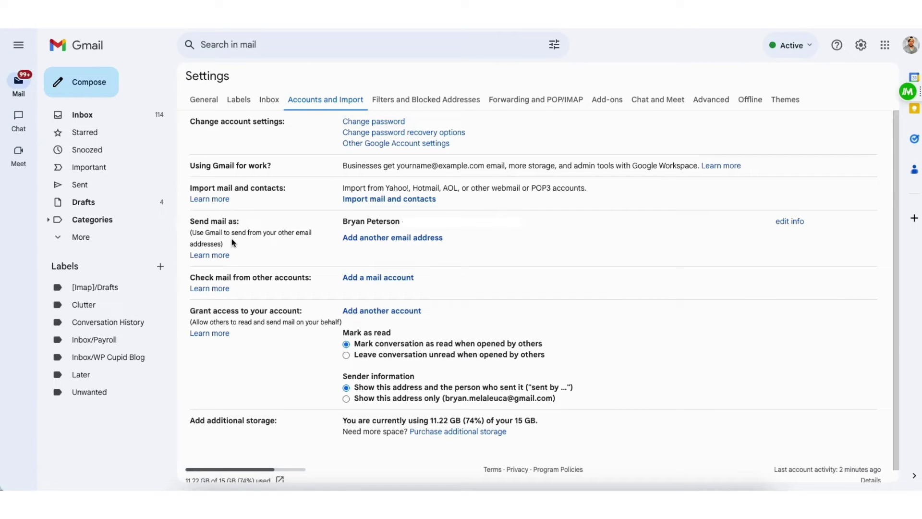
click(393, 238)
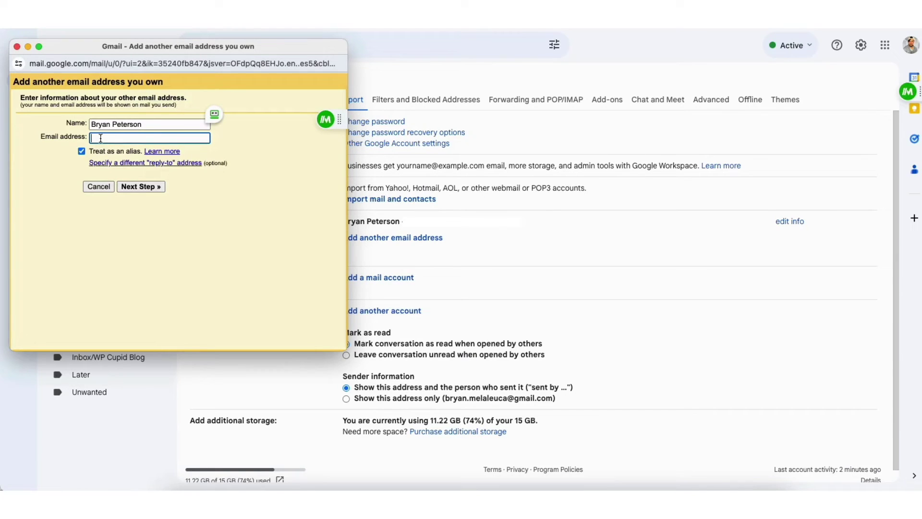
- Enter the cPanel mailbox address and set the SMTP server to dalult2.hostarmada.net
key(super+v)
click(136, 186)
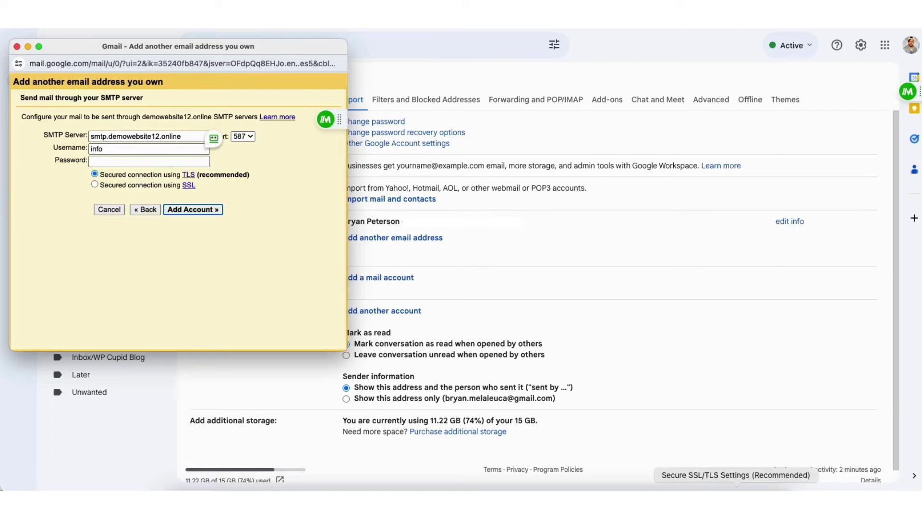
click(739, 501)
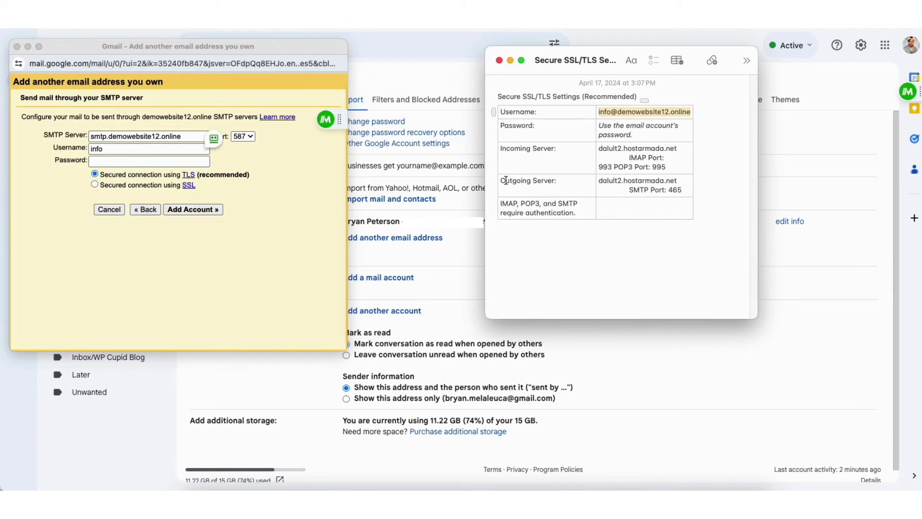
drag(598, 181, 678, 179)
key(super+c)
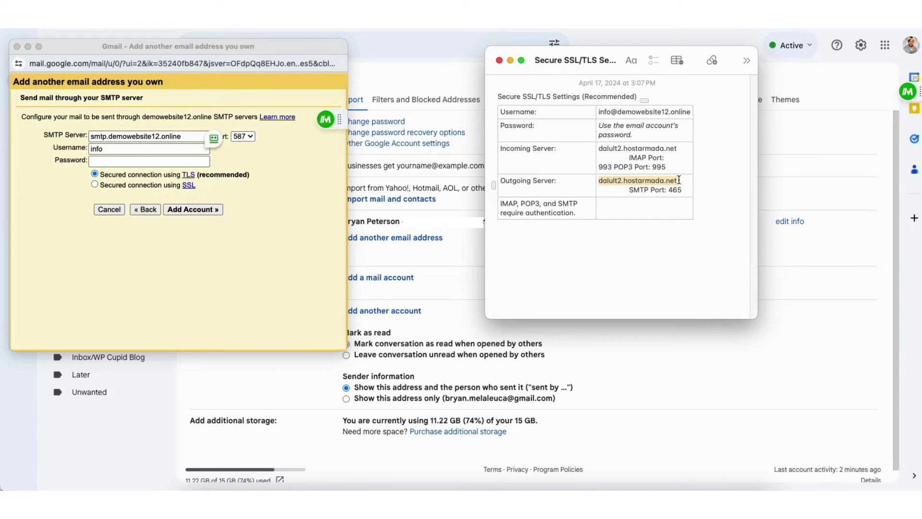
click(93, 137)
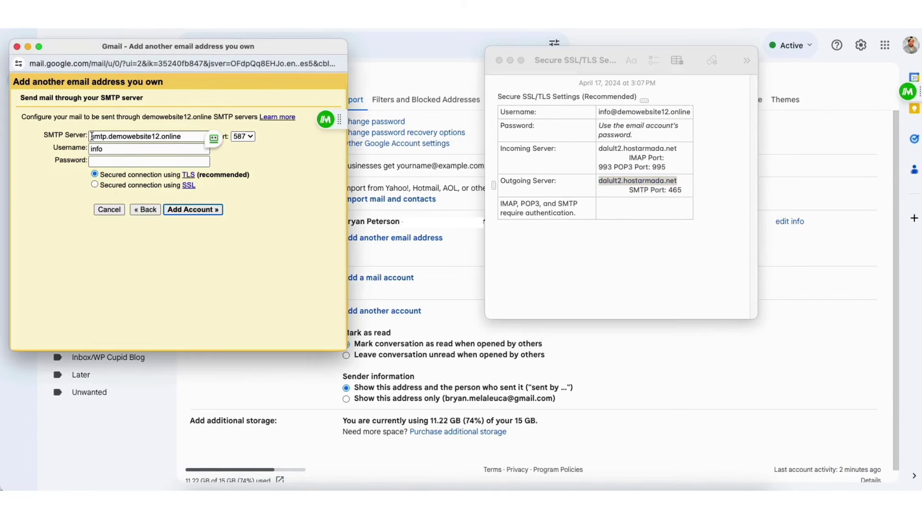
drag(92, 136, 184, 140)
key(super+v)
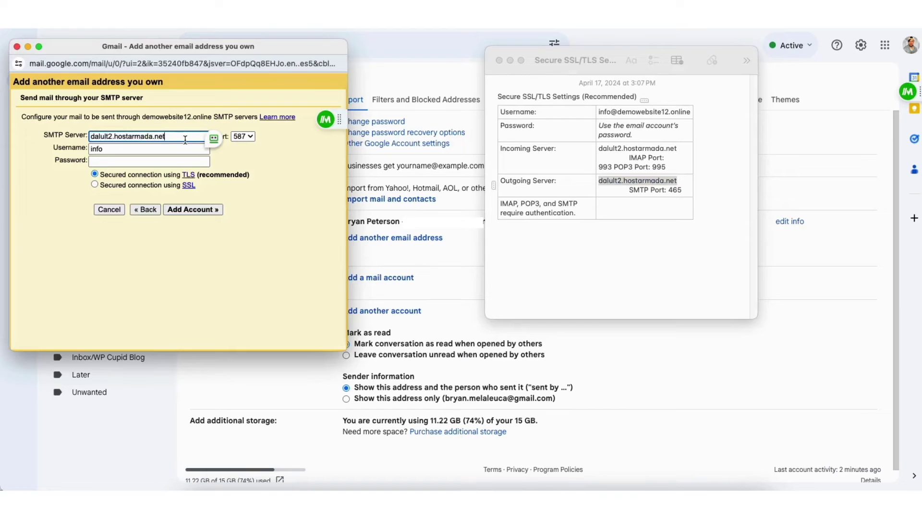
- Choose port 465, enter the mailbox username and password, and submit the account for verification
click(243, 140)
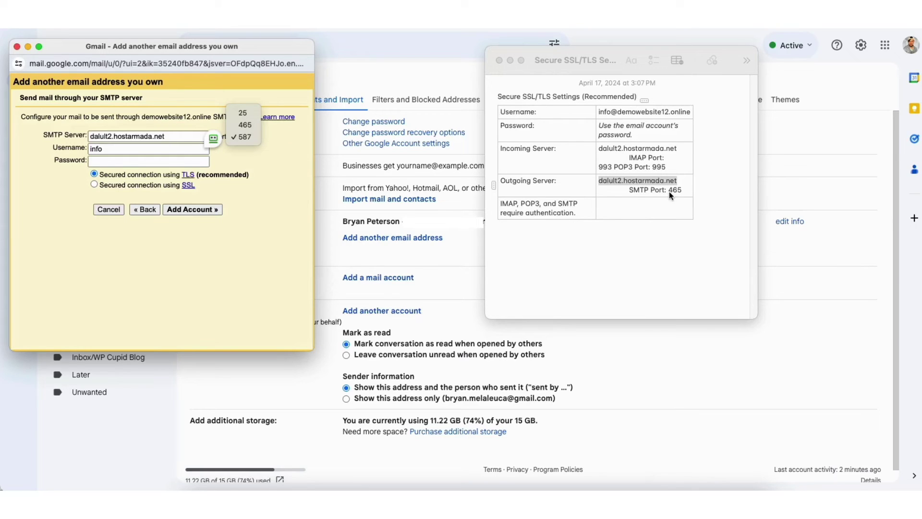
click(245, 125)
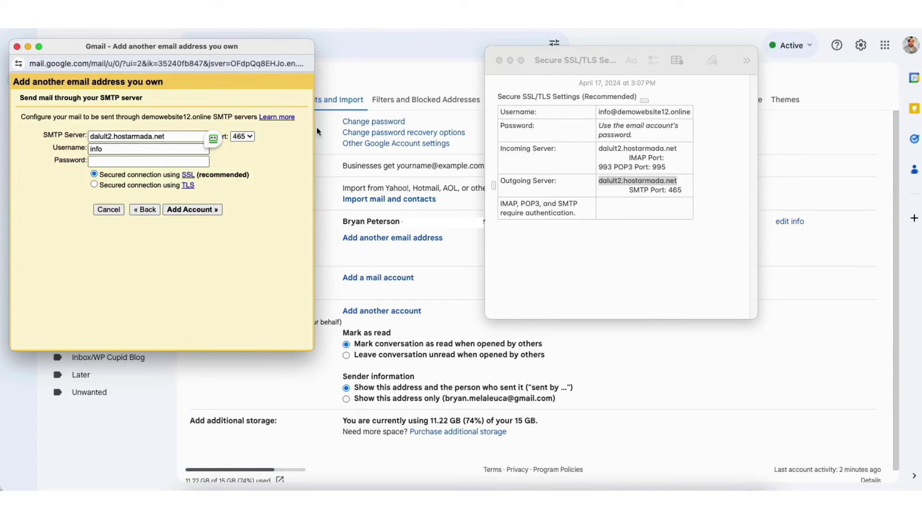
click(597, 111)
drag(598, 111, 690, 113)
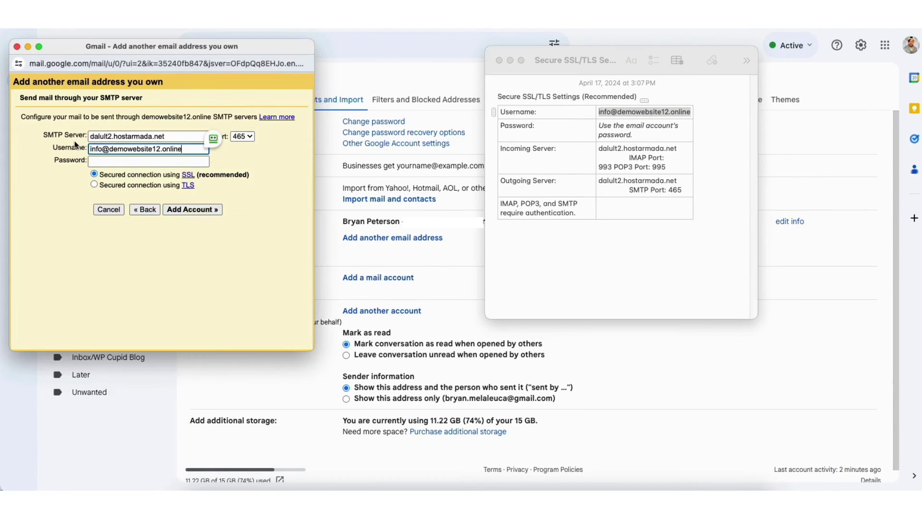
click(102, 161)
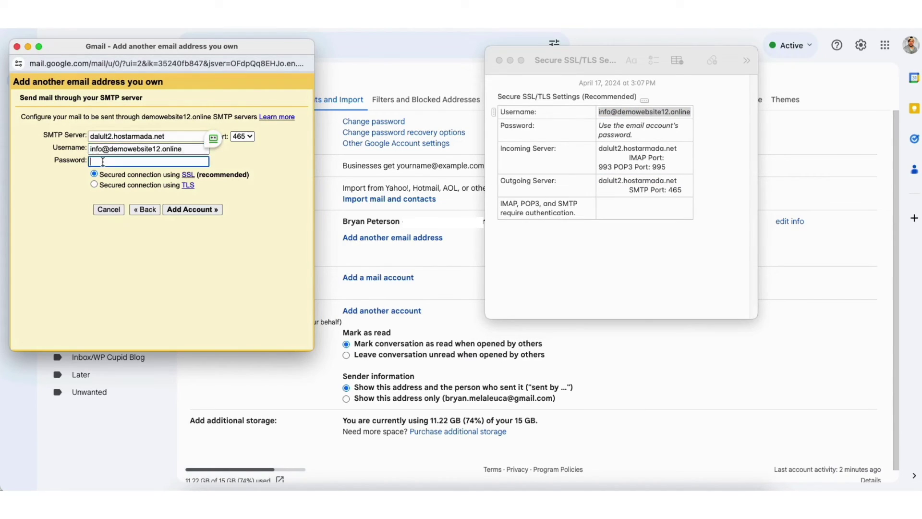
text(•••••••••••••)
click(173, 210)
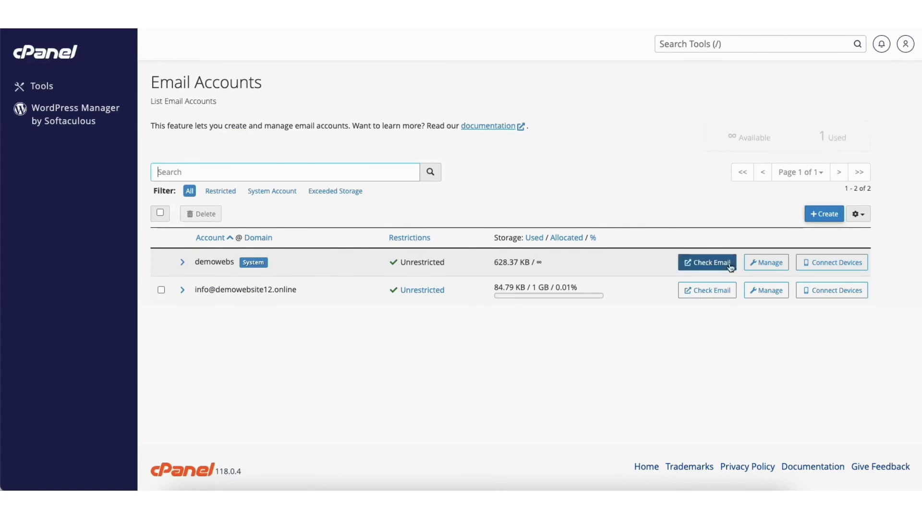
- Open webmail for the demowebsite12.online mailbox
click(710, 291)
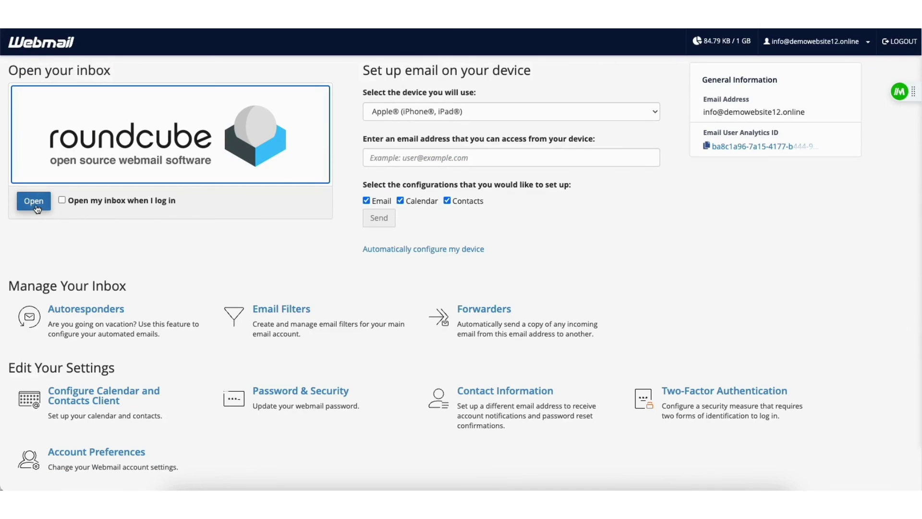
- Open the Gmail Confirmation email in Roundcube and follow its send-as verification link
click(34, 202)
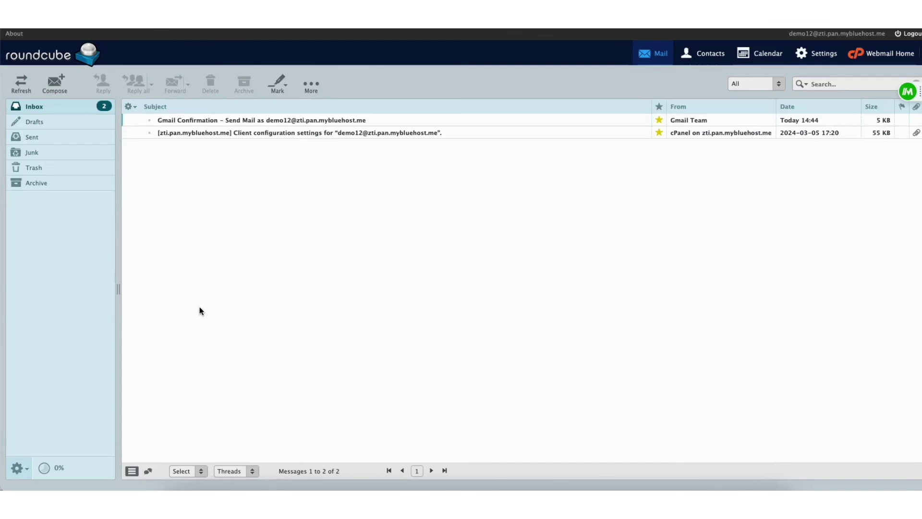
double_click(269, 119)
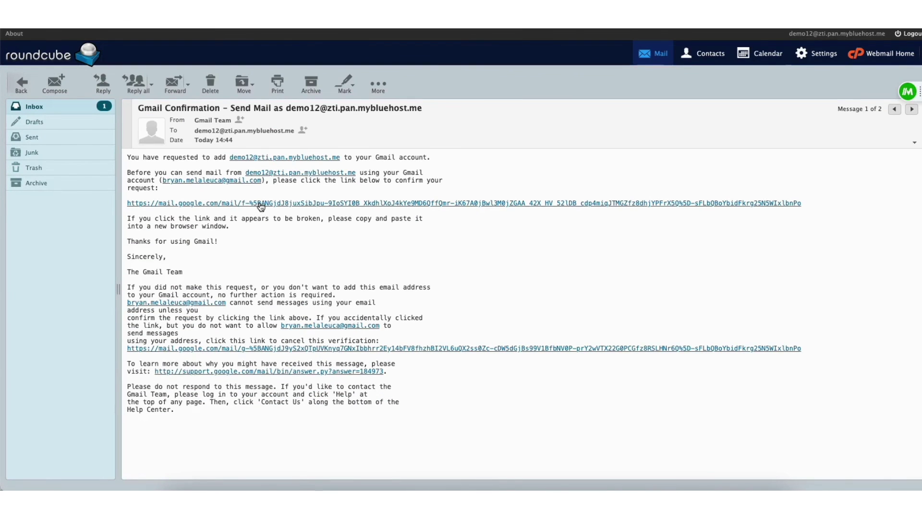
click(260, 204)
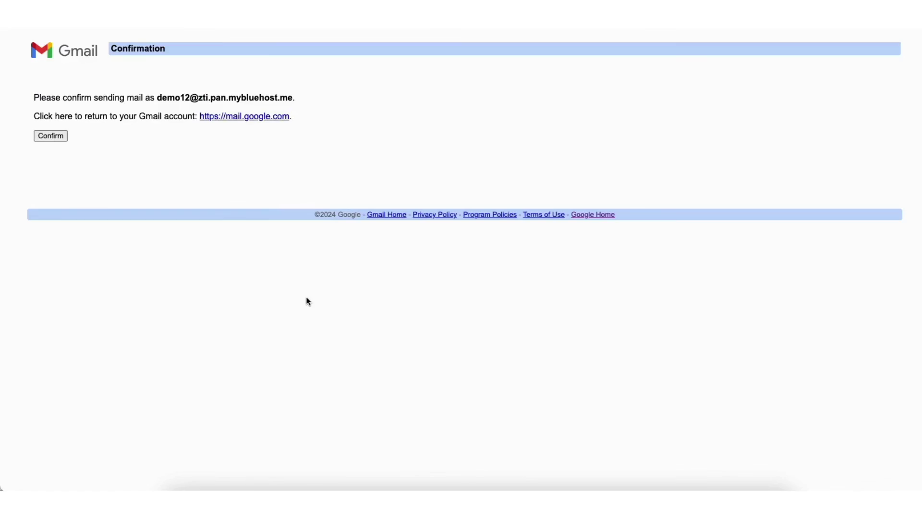